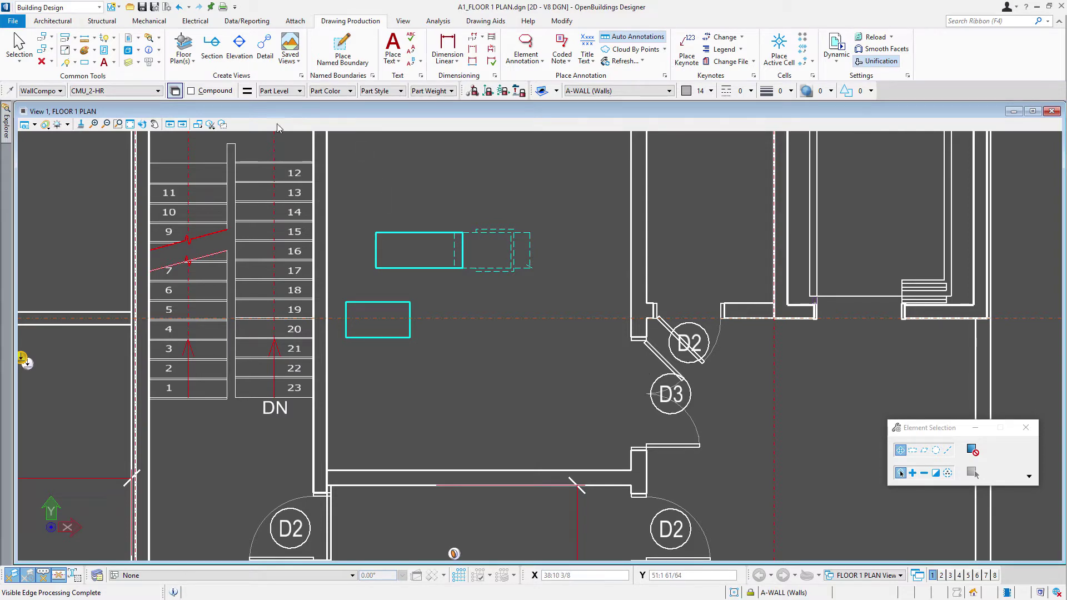
# Step: Open the Family/Part Editor and switch its Parts View to Cut Patterns
pyautogui.click(173, 94)
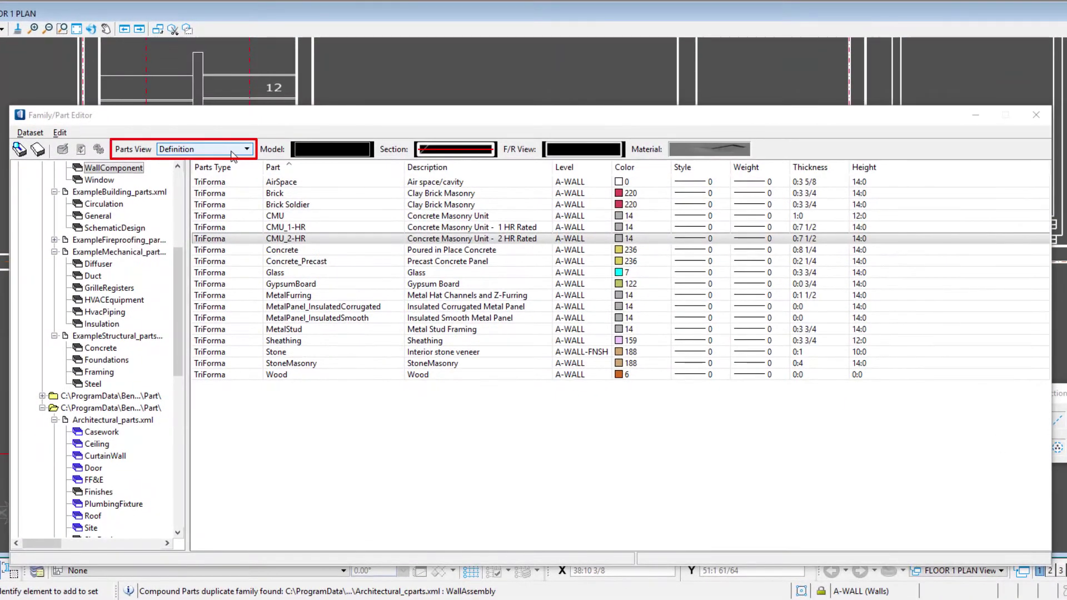
pyautogui.click(232, 150)
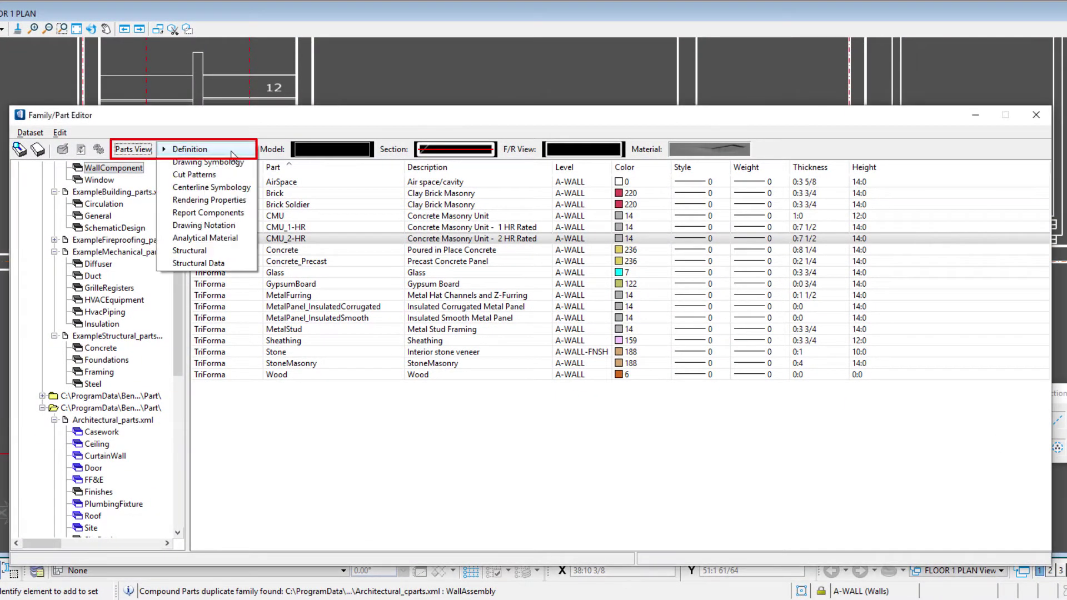
pyautogui.click(218, 176)
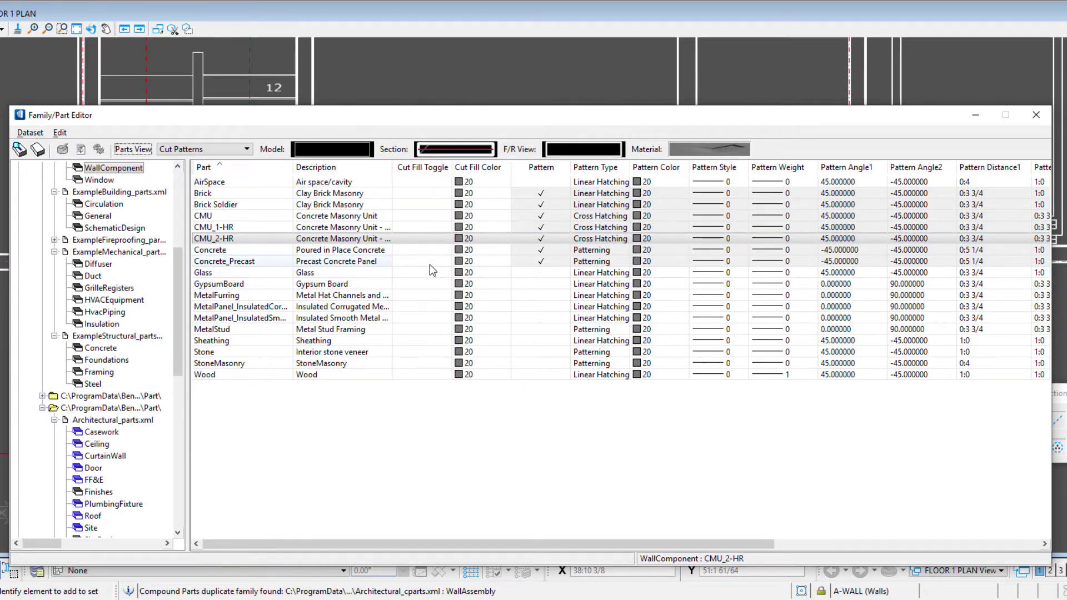
# Step: Turn on Cut Fill Toggle for both CMU_1-HR and CMU_2-HR, then save the parts dataset
pyautogui.click(431, 227)
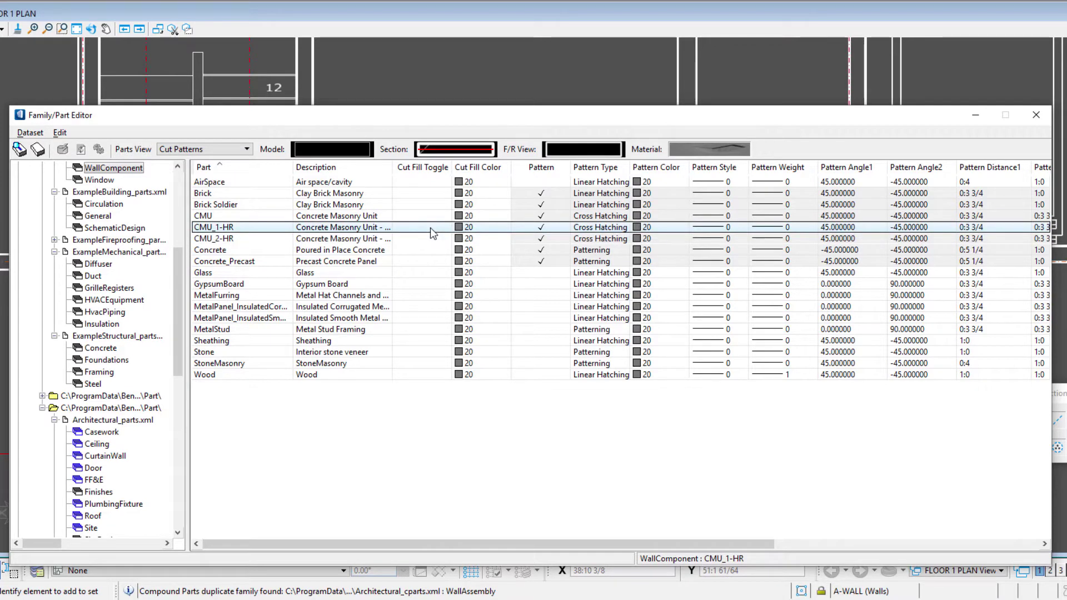
pyautogui.hotkey('shift', 'Down')
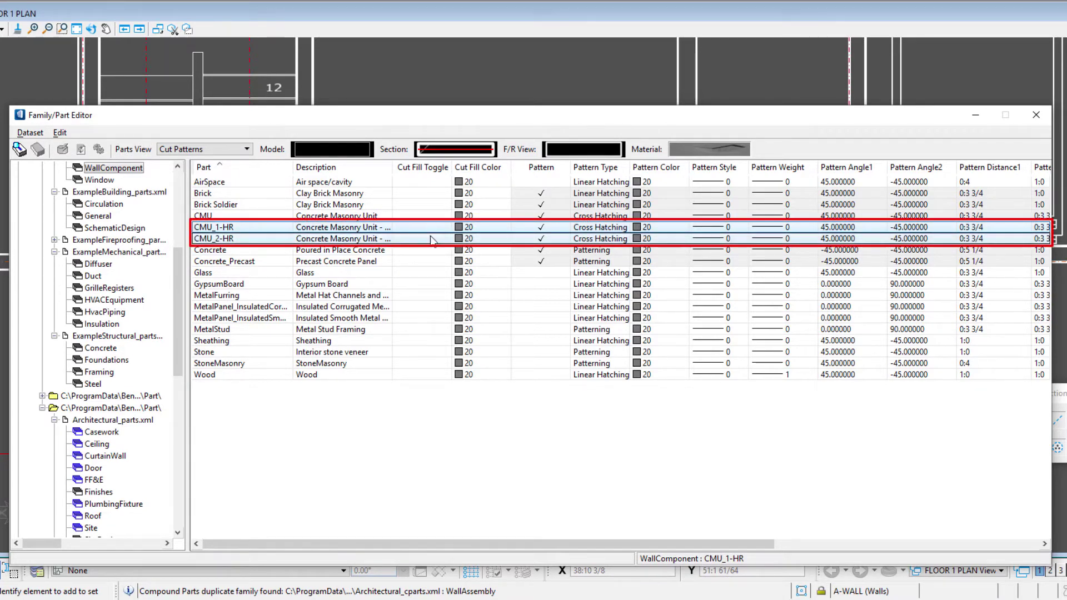
pyautogui.click(431, 239)
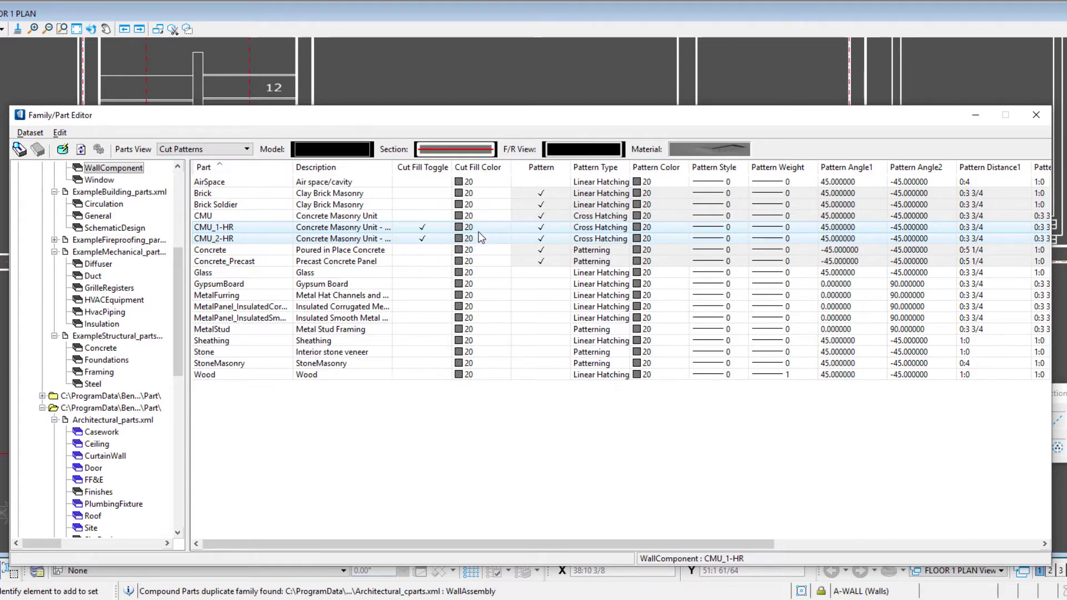
pyautogui.click(63, 149)
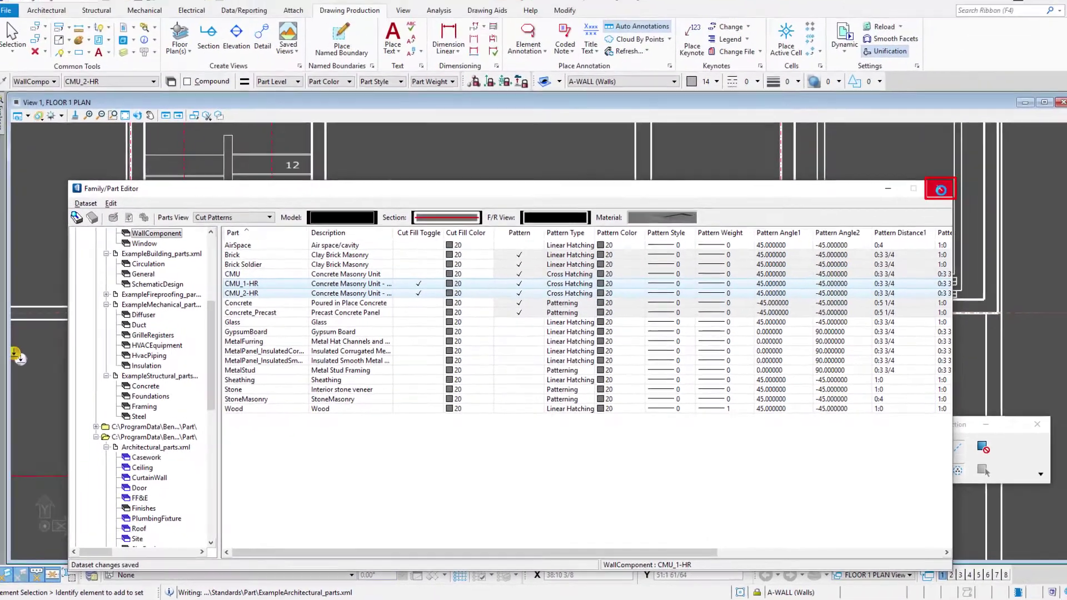
# Step: Close the Family/Part Editor and reload the Floor 1 plan to pick up the updated wall parts
pyautogui.click(1036, 114)
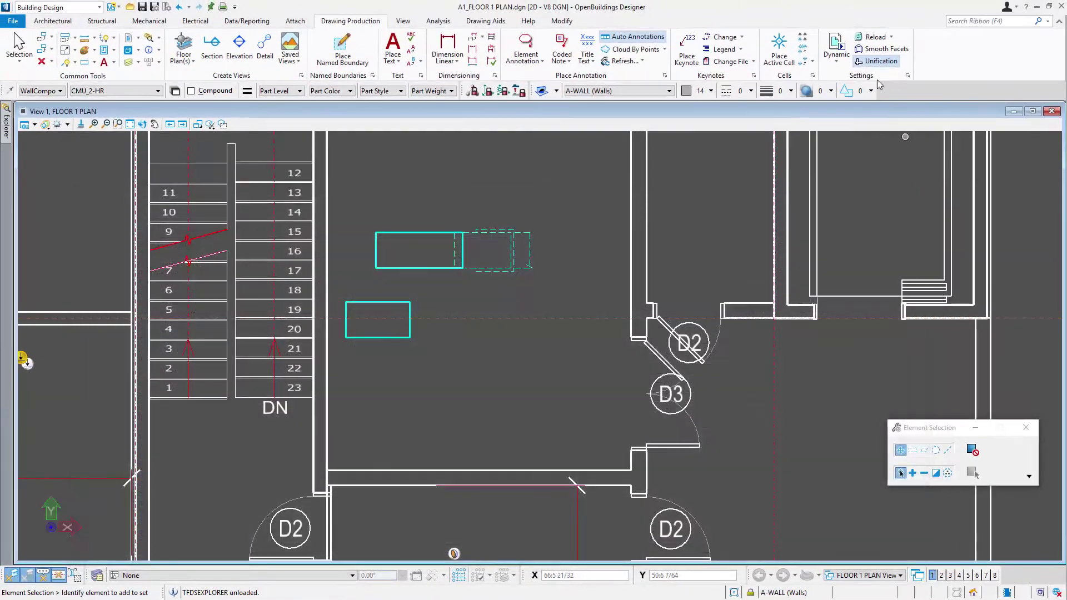
pyautogui.click(874, 38)
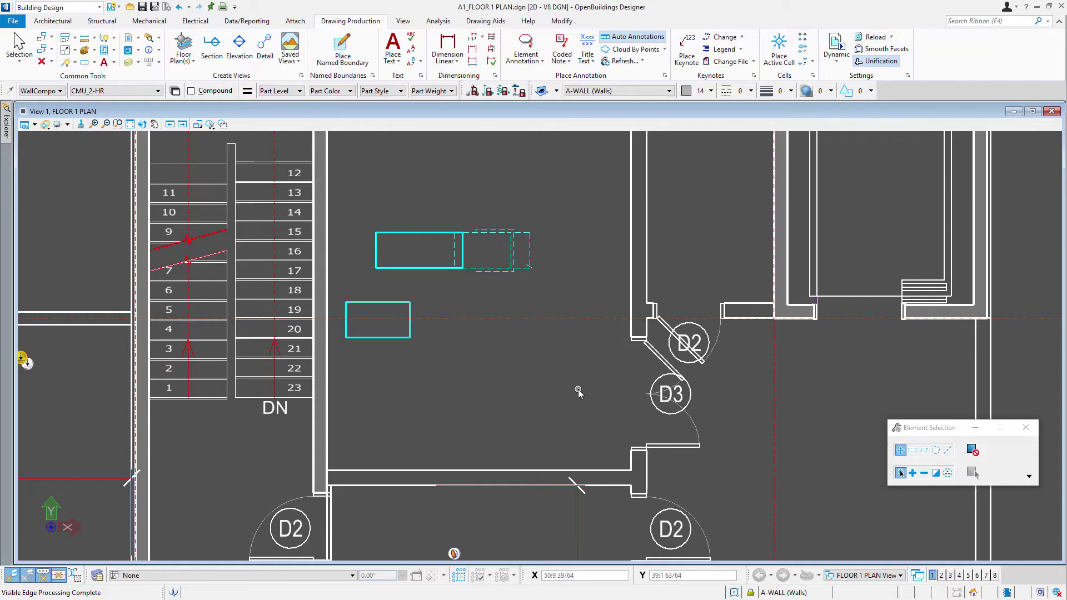
pyautogui.scroll(-1, 577, 389)
pyautogui.scroll(-1, 578, 389)
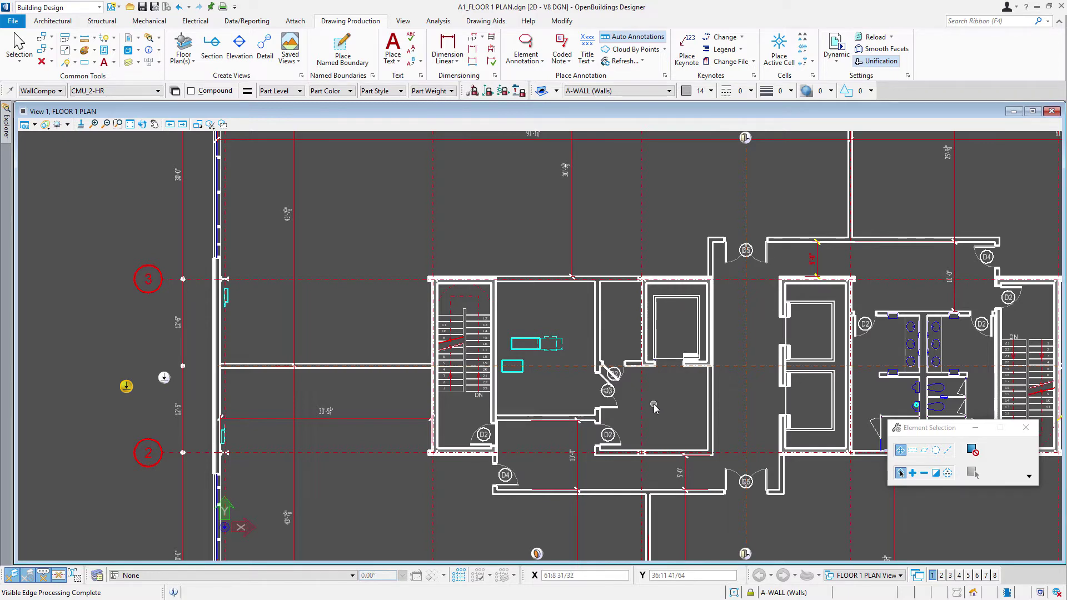
pyautogui.scroll(2, 589, 390)
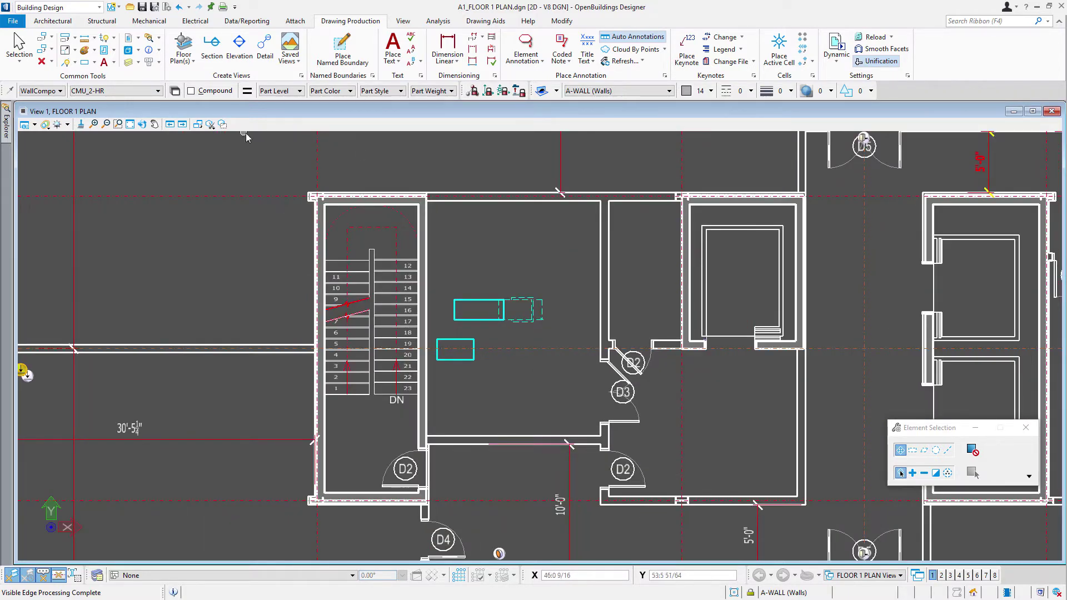
# Step: Return to the Cut Patterns view and clear Cut Fill Toggle for CMU_2-HR and CMU_1-HR
pyautogui.click(167, 92)
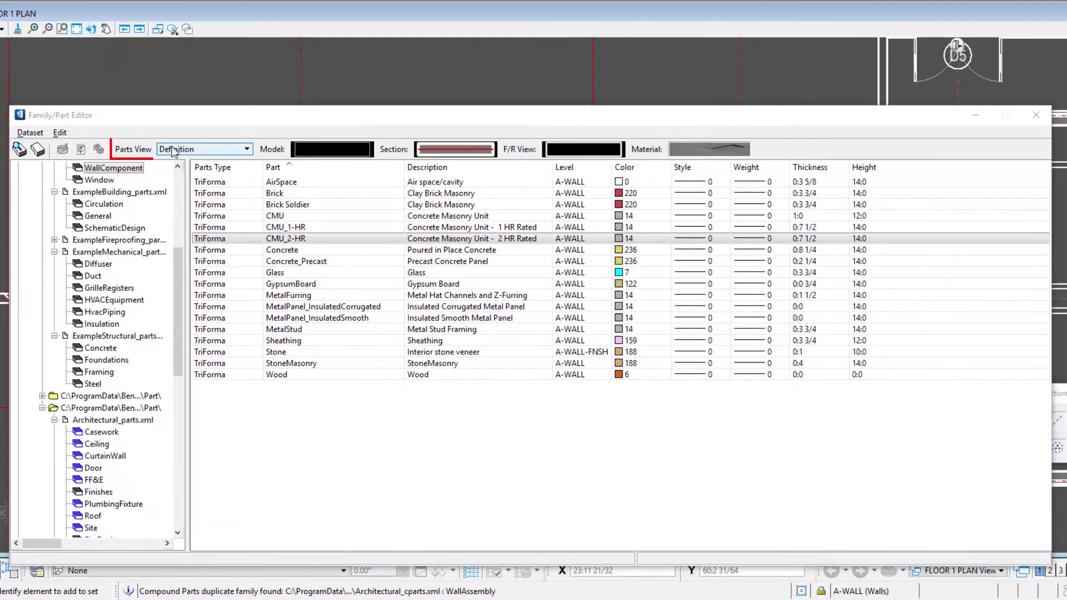
pyautogui.click(222, 178)
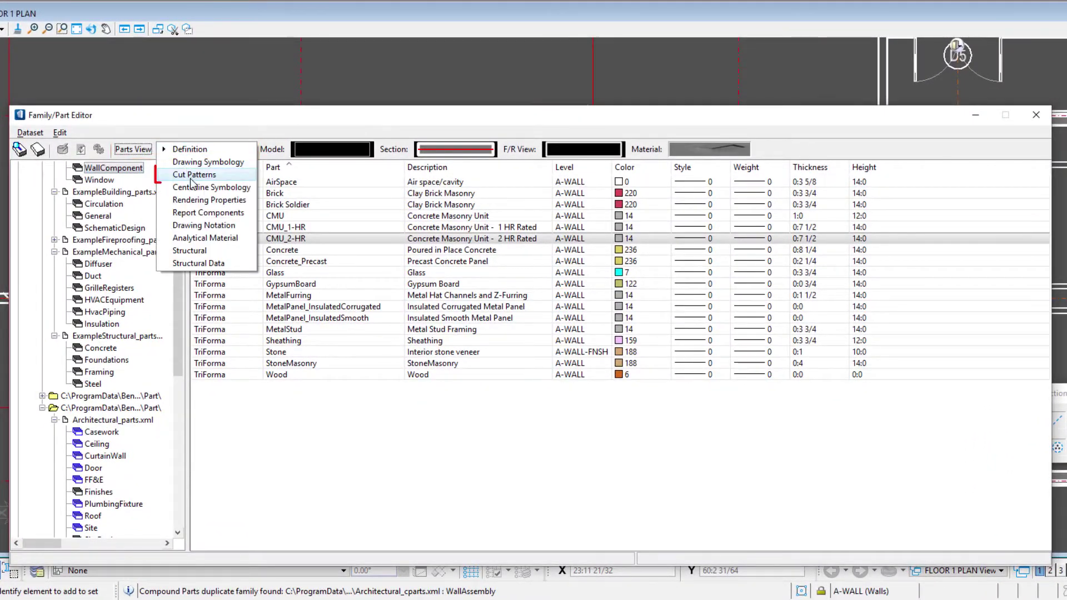
pyautogui.click(194, 204)
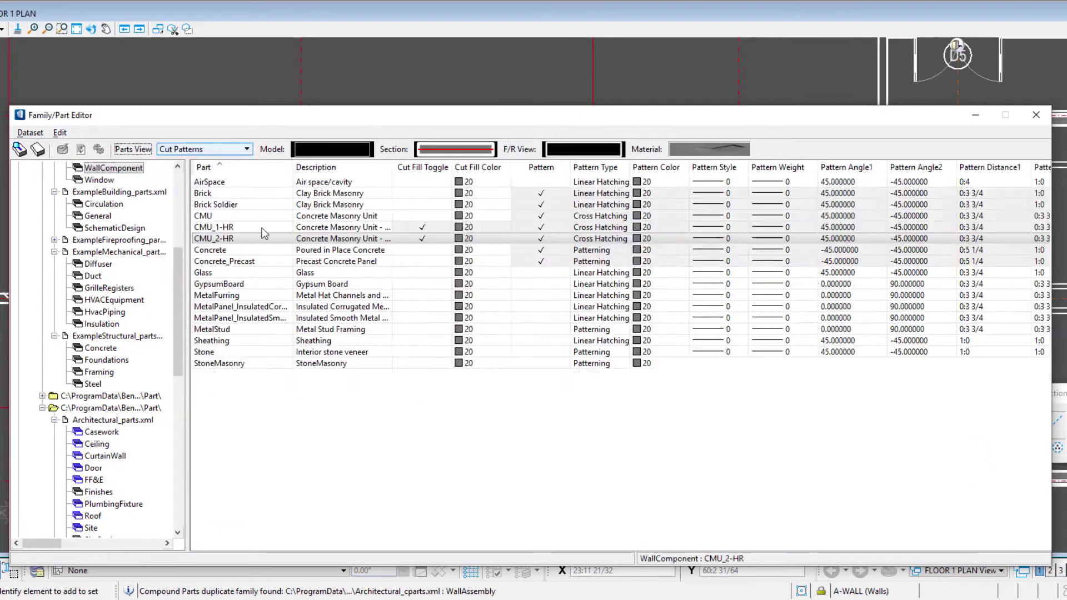
pyautogui.click(426, 234)
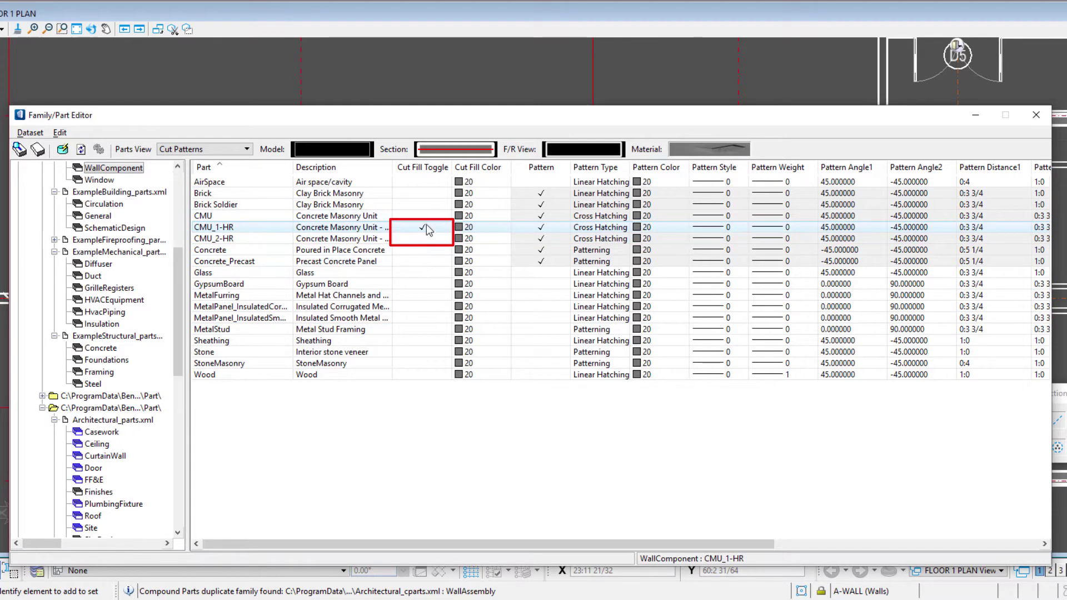
pyautogui.click(425, 225)
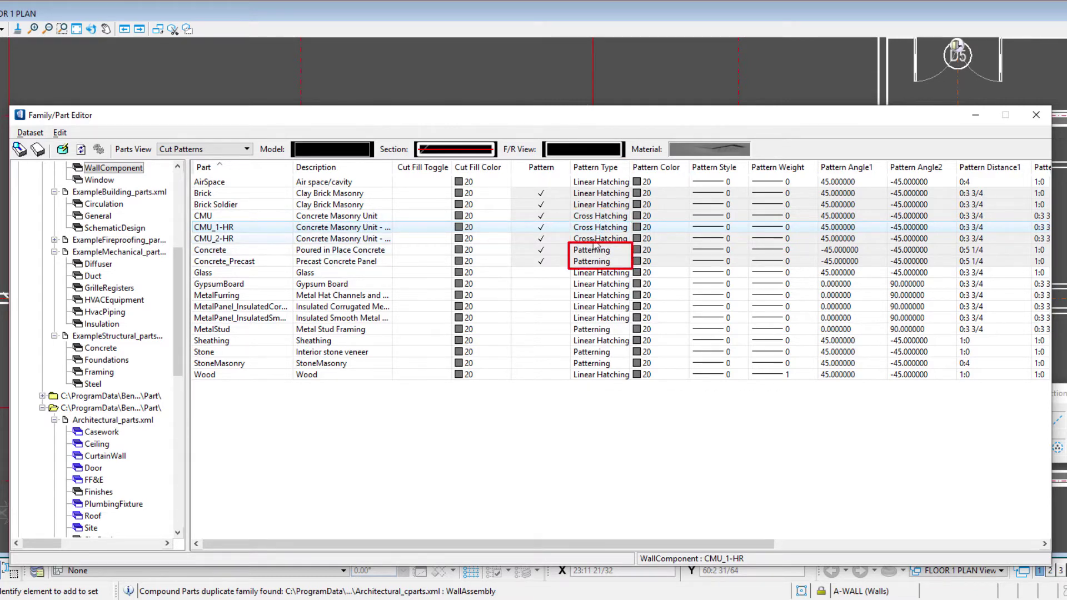
# Step: Keep Linear Hatching as the Brick pattern type, then scroll the grid right to the Pattern Cell columns
pyautogui.click(610, 191)
pyautogui.click(622, 194)
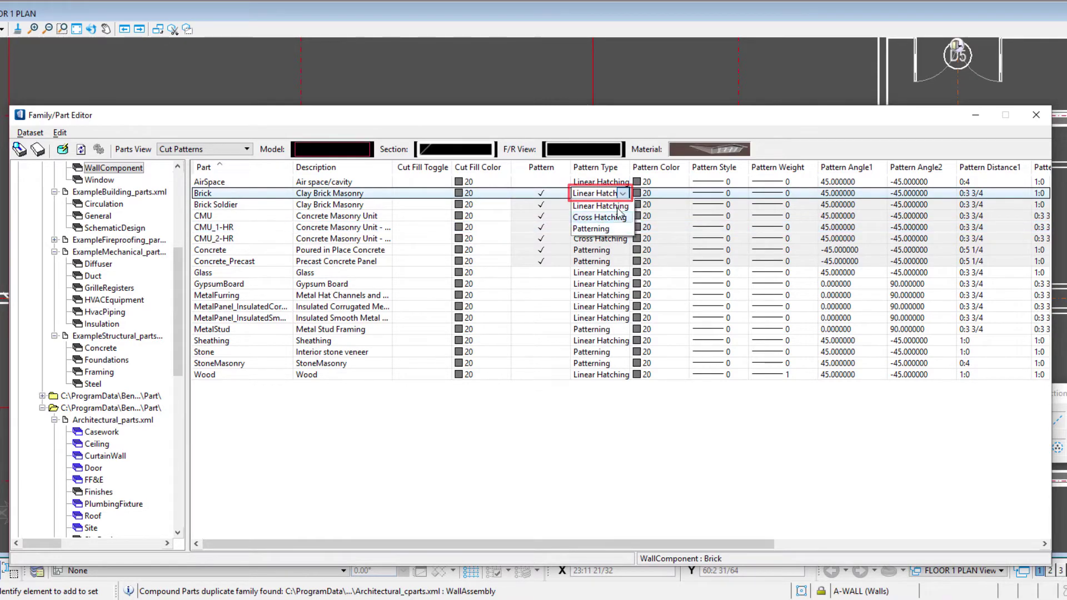
pyautogui.click(619, 207)
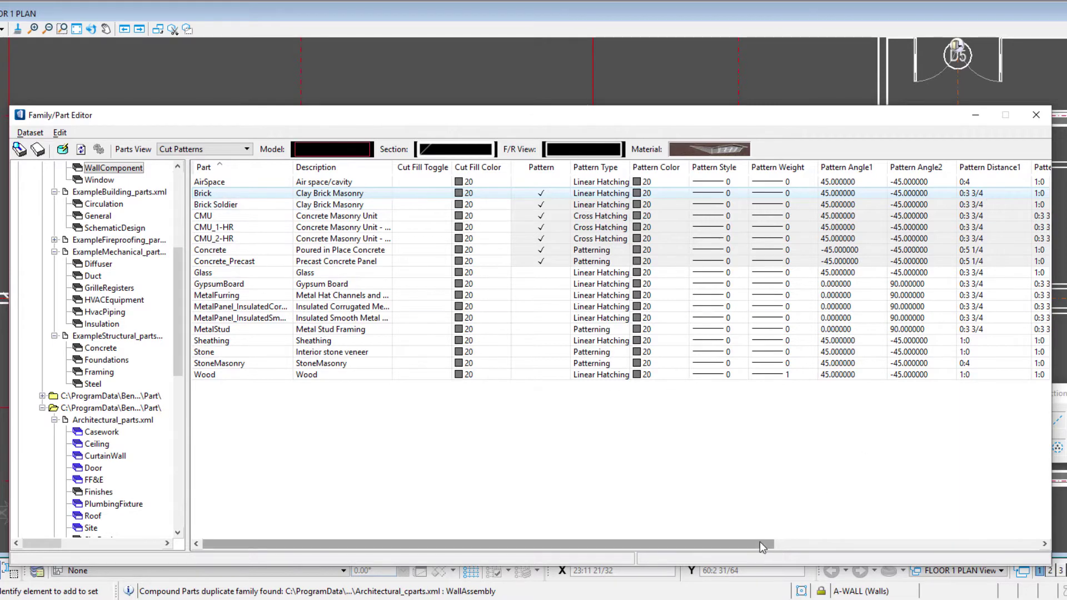
pyautogui.moveTo(760, 544); pyautogui.dragTo(794, 544)
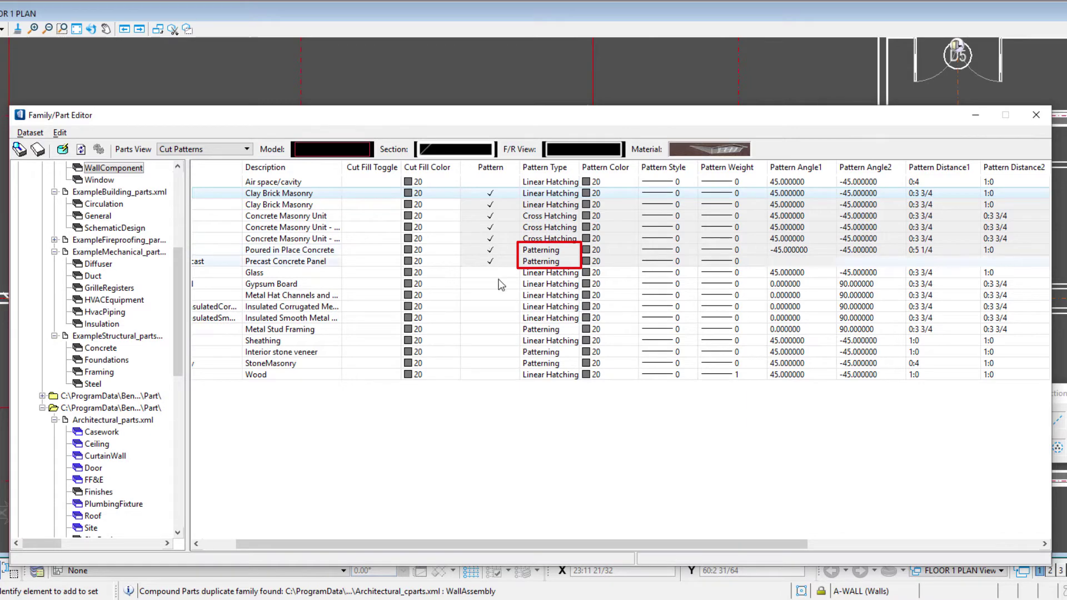
pyautogui.moveTo(576, 549); pyautogui.dragTo(718, 547)
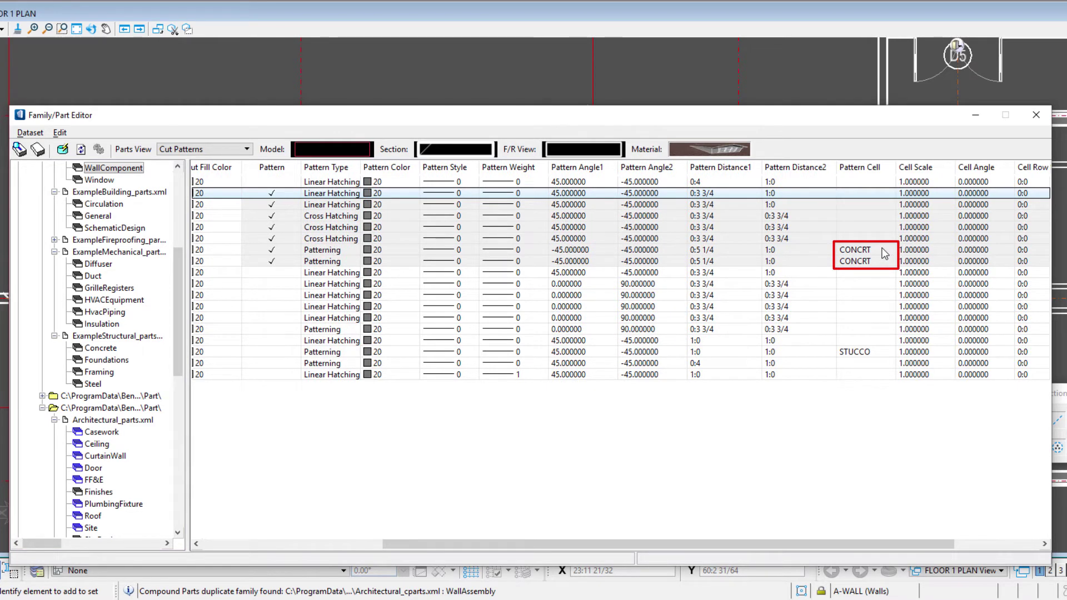
# Step: Set CONCRT as the pattern cell for the poured-in-place Concrete part
pyautogui.click(875, 249)
pyautogui.click(875, 249)
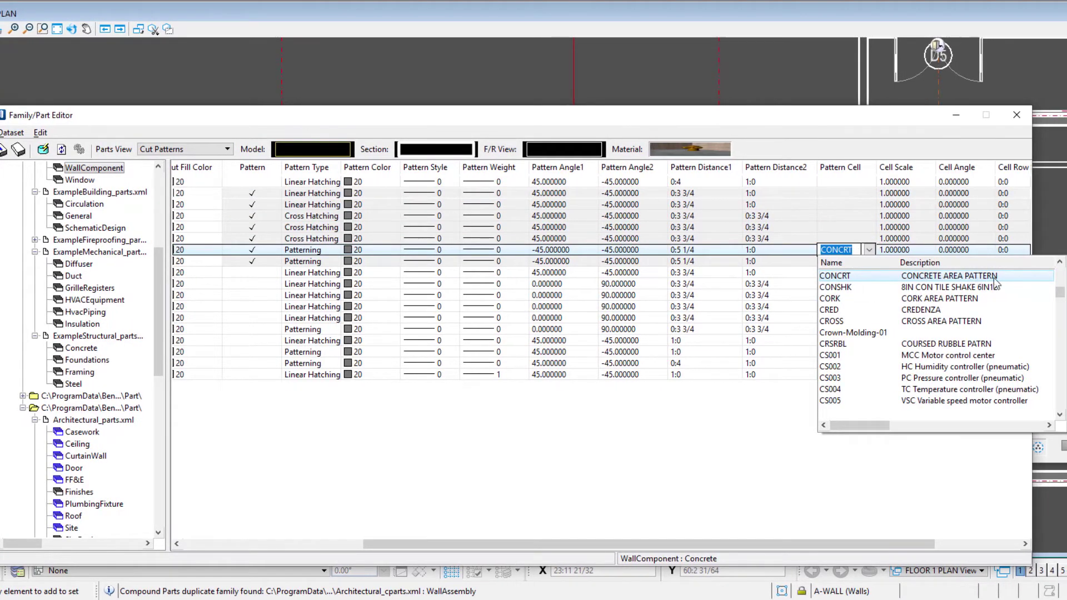
pyautogui.moveTo(1061, 300)
pyautogui.mouseDown()
pyautogui.moveTo(1062, 272)
pyautogui.moveTo(1061, 285)
pyautogui.mouseUp()
pyautogui.click(838, 252)
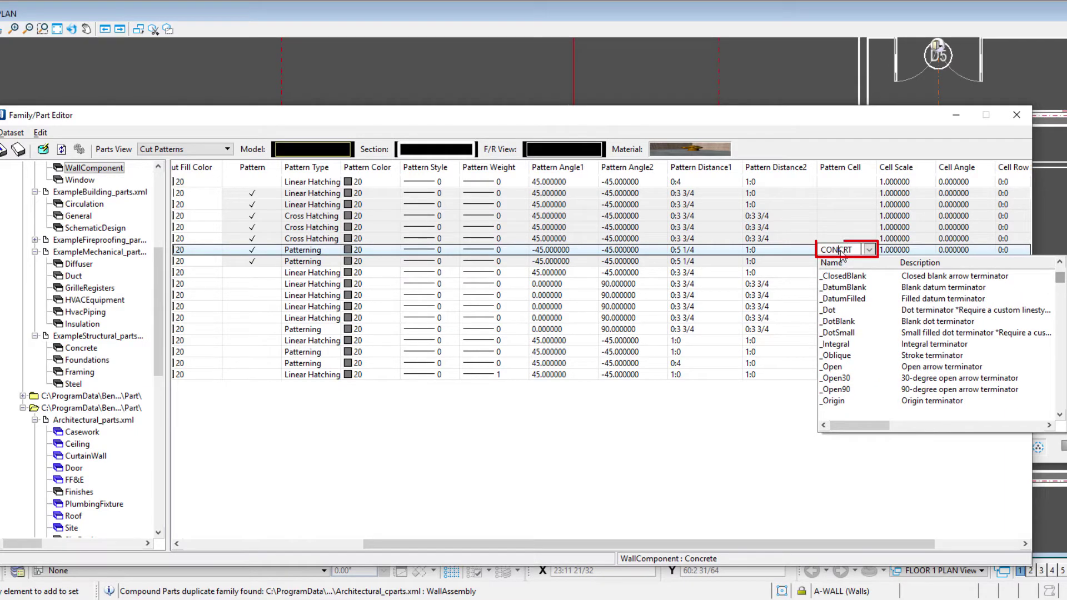
pyautogui.press('Return')
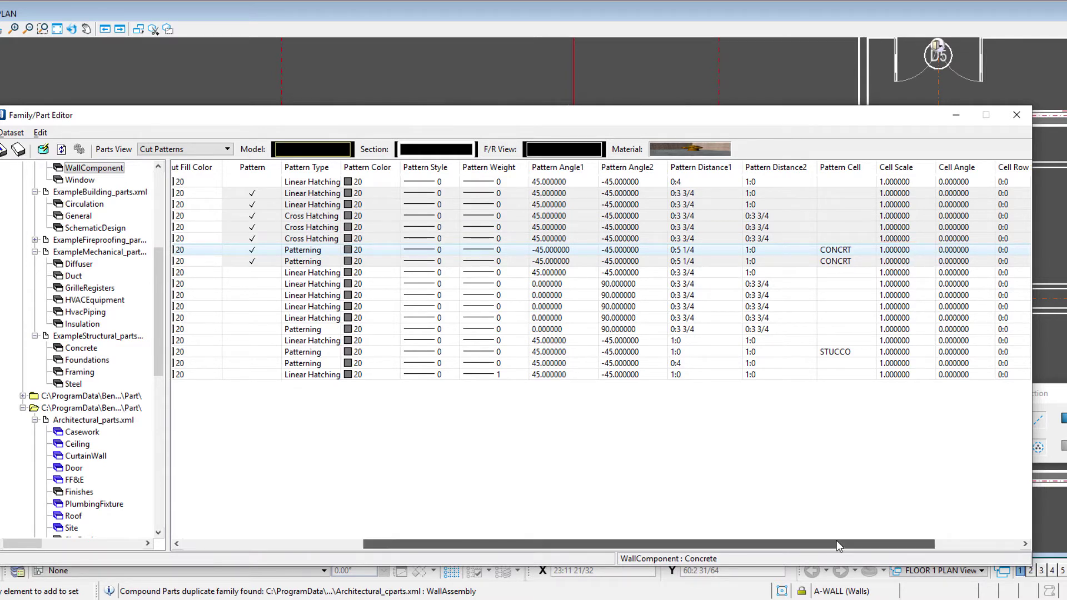
pyautogui.moveTo(836, 540); pyautogui.dragTo(609, 549)
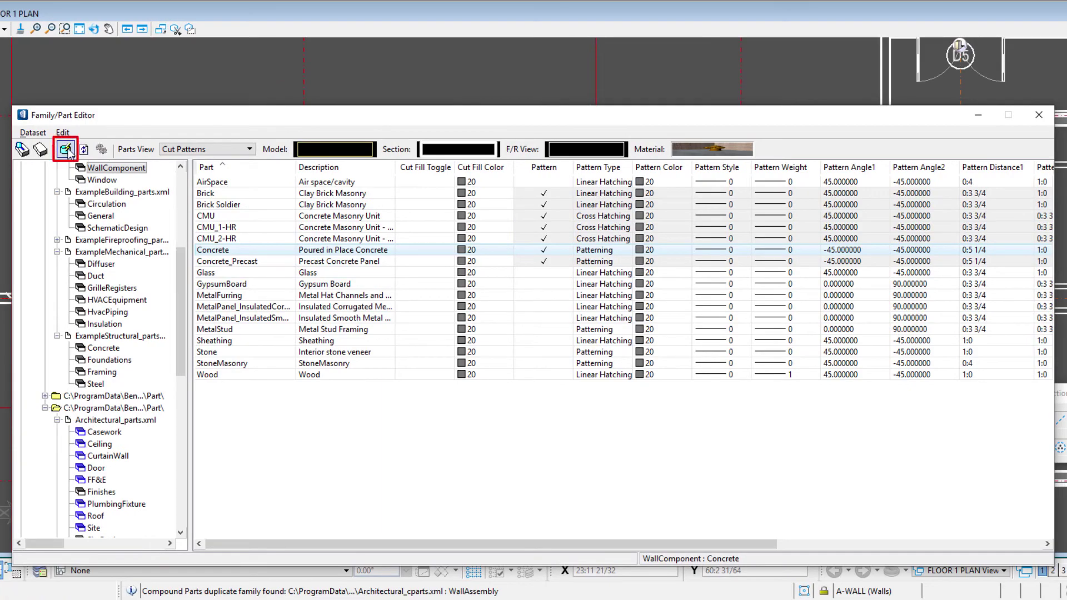
# Step: Save the parts dataset, close the editor, and enable Apply Patterns for cut elements in Reference Presentation
pyautogui.click(65, 149)
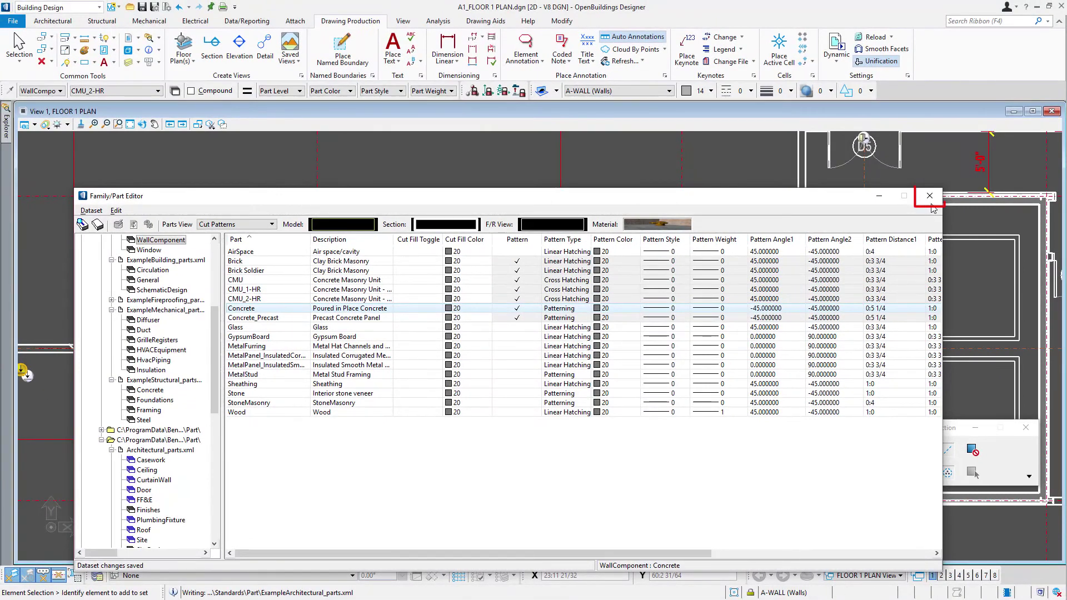
pyautogui.click(949, 181)
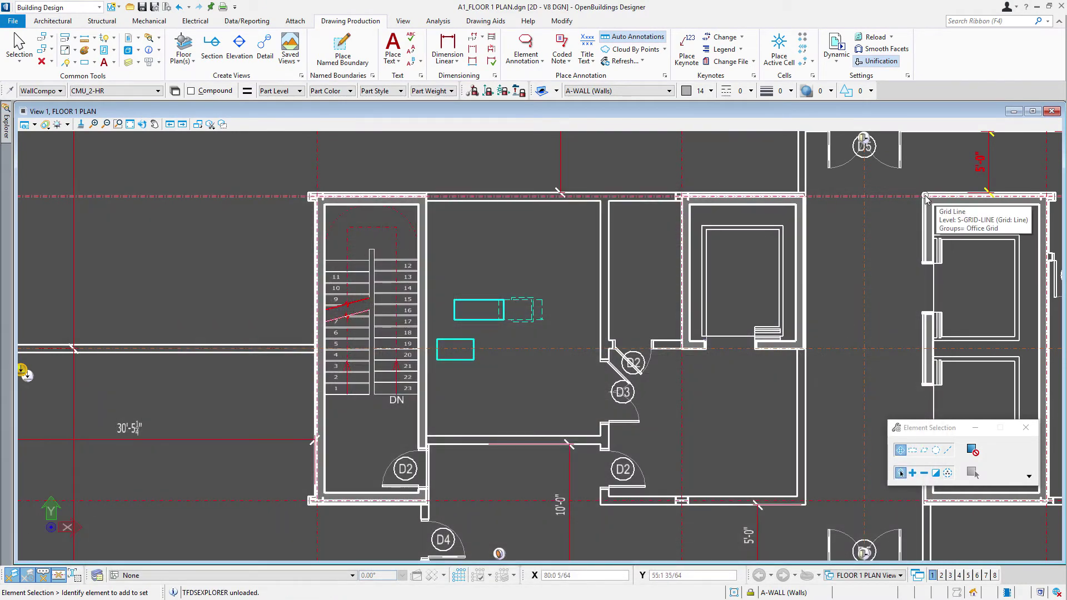
pyautogui.click(908, 76)
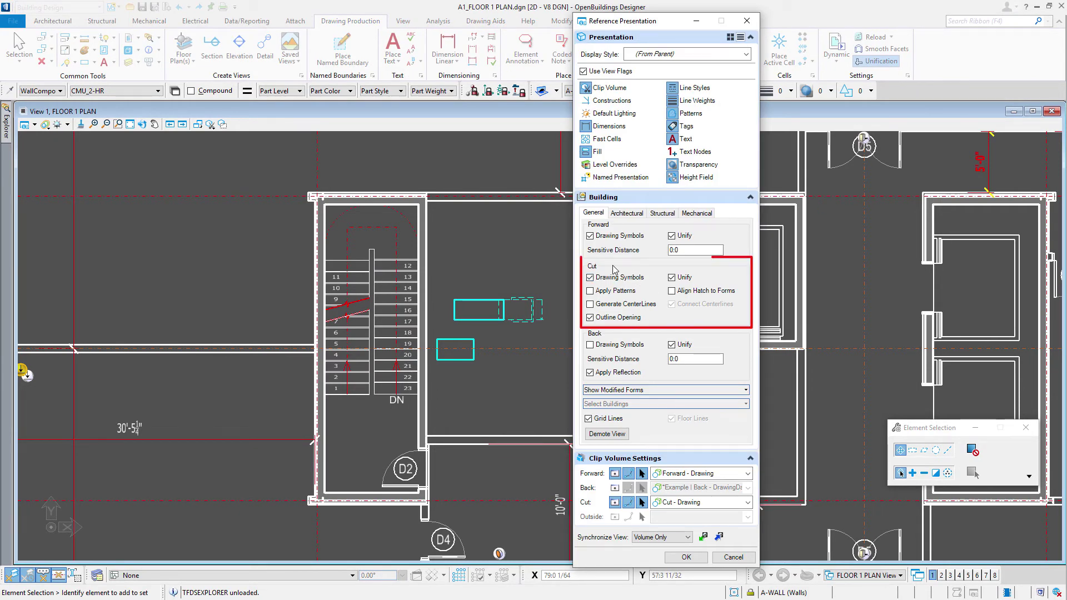
pyautogui.click(614, 296)
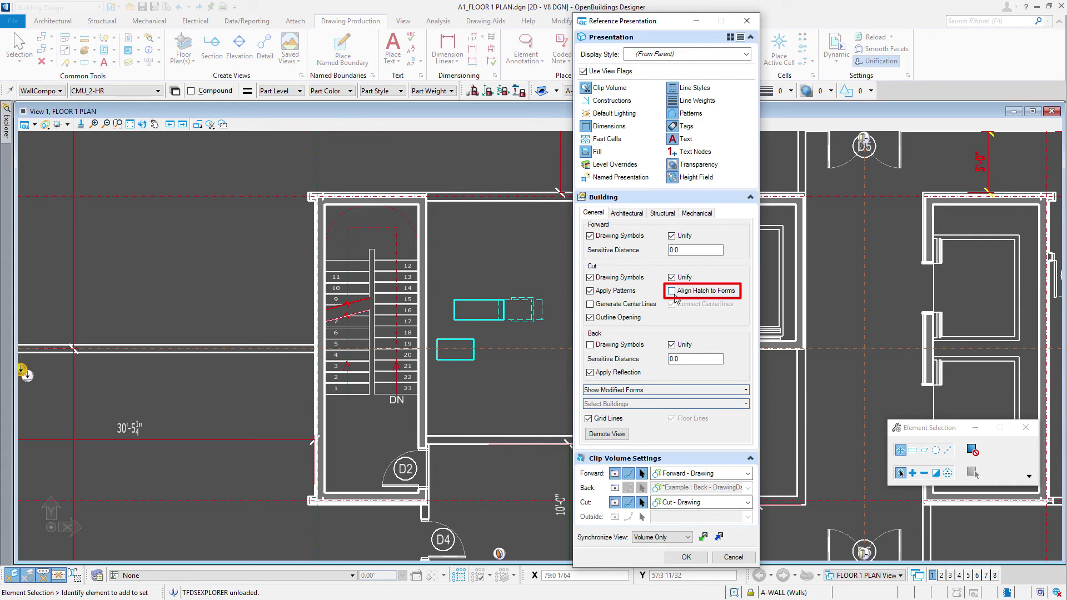
# Step: Apply the Reference Presentation settings, reload the plan, and zoom in on the CMU_2-HR stair walls' cross-hatching
pyautogui.click(687, 558)
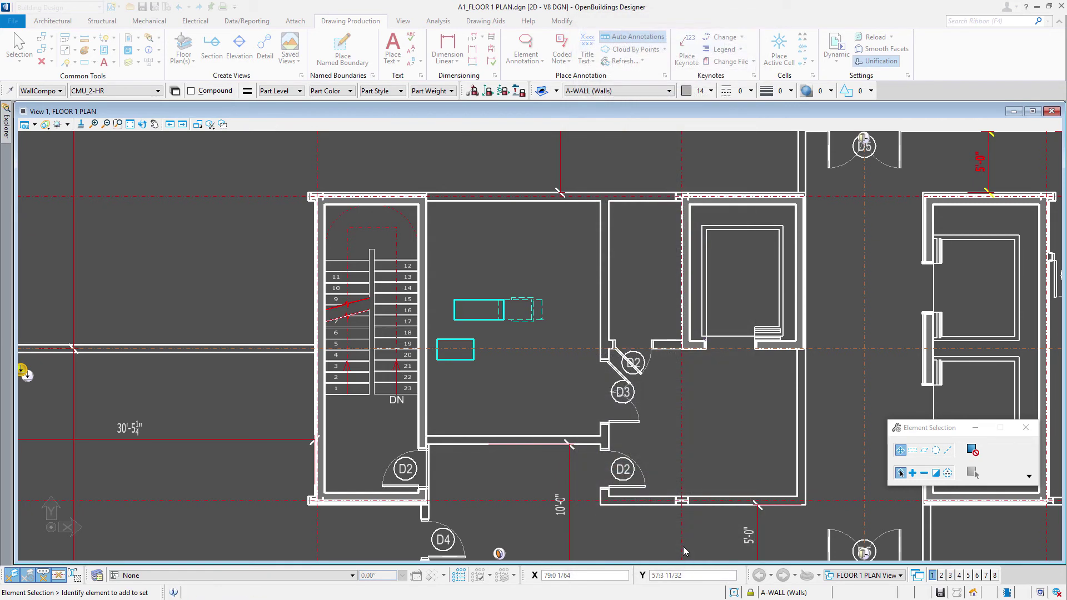
pyautogui.click(882, 40)
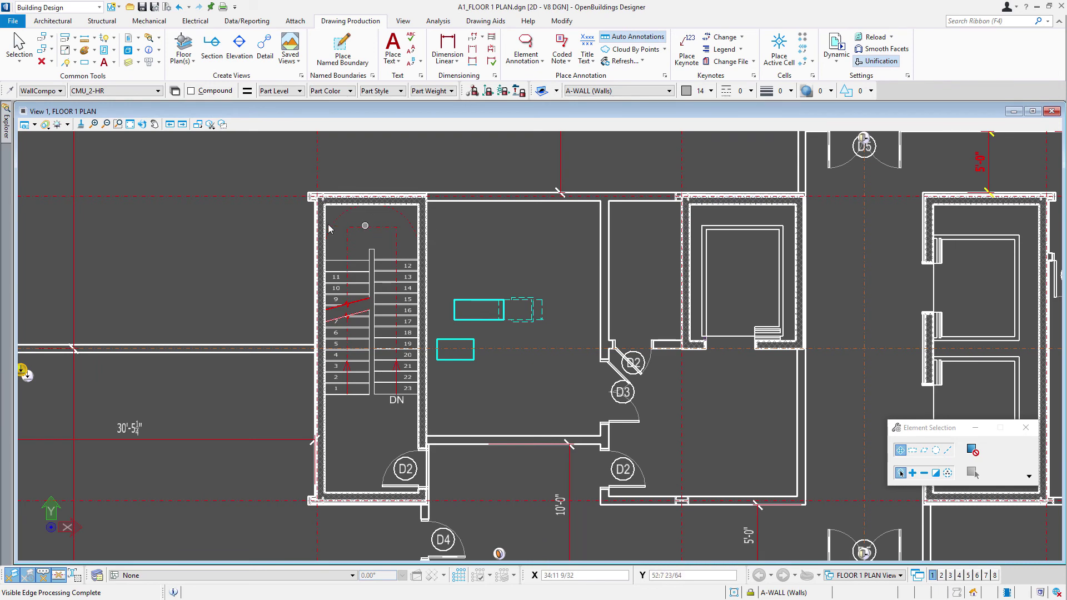
pyautogui.scroll(5, 295, 210)
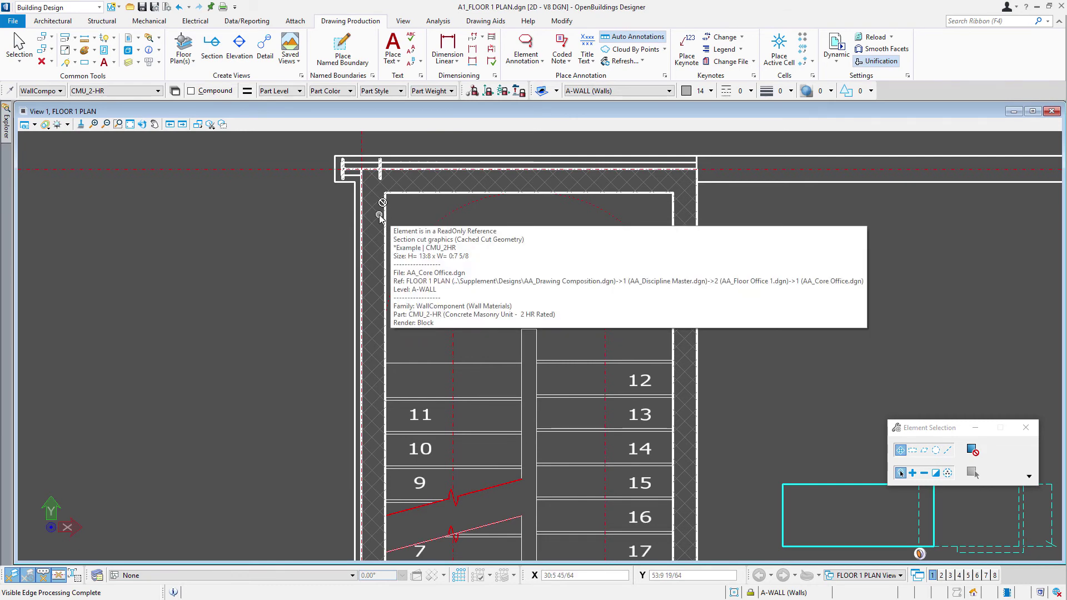
pyautogui.scroll(2, 379, 217)
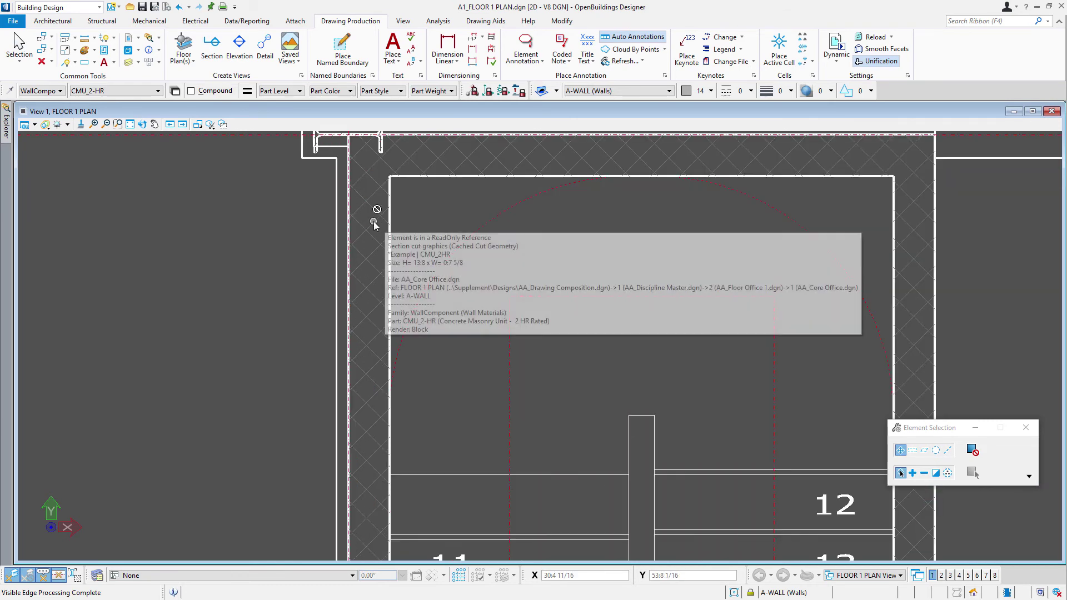
pyautogui.scroll(-2, 366, 257)
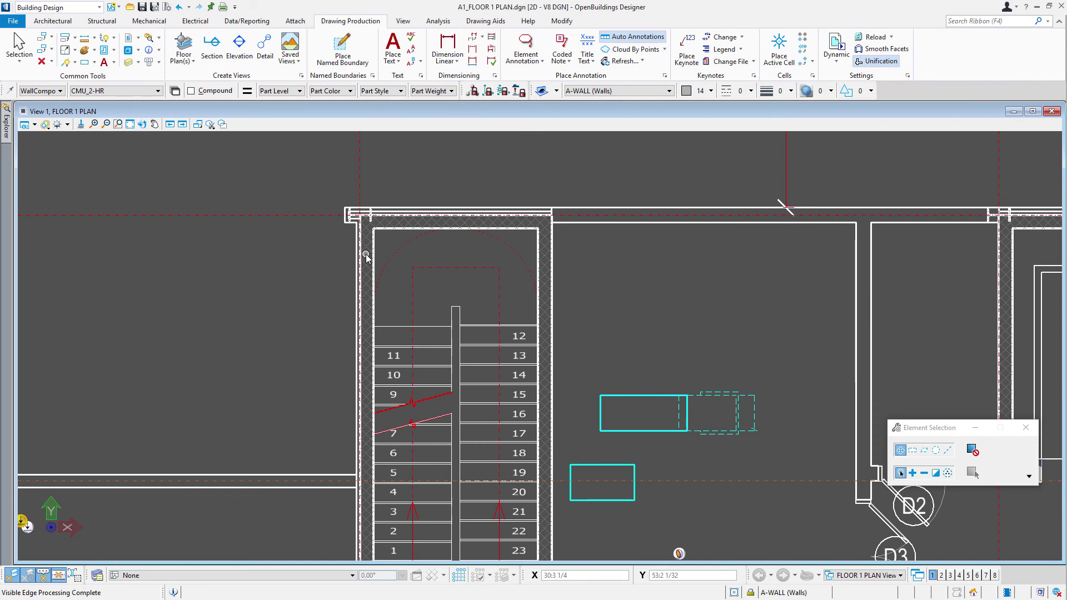
pyautogui.scroll(-1, 366, 256)
pyautogui.scroll(-3, 366, 256)
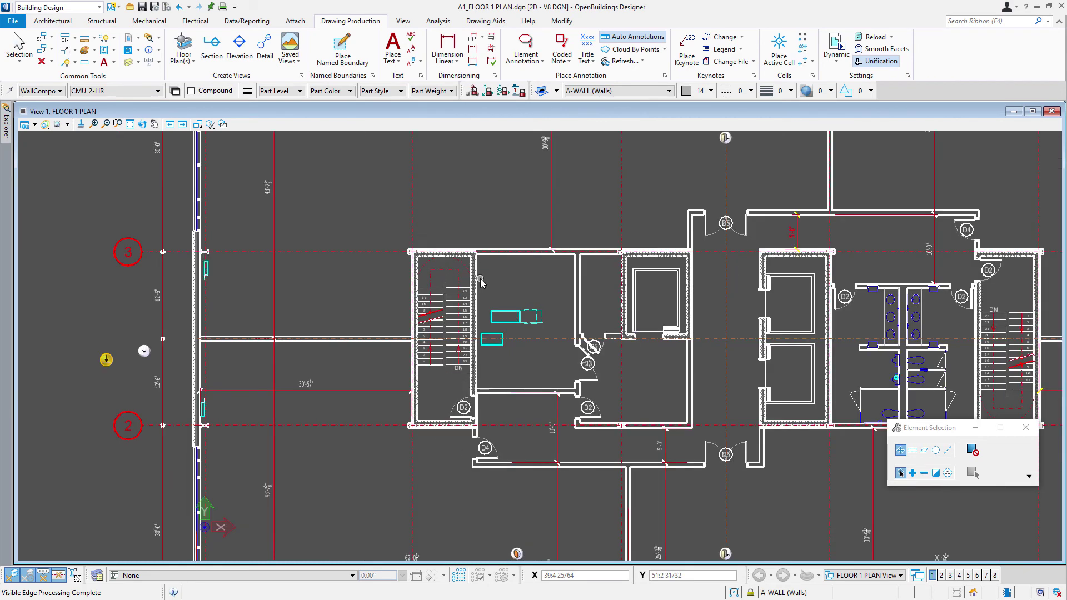
pyautogui.scroll(2, 308, 303)
pyautogui.scroll(3, 309, 300)
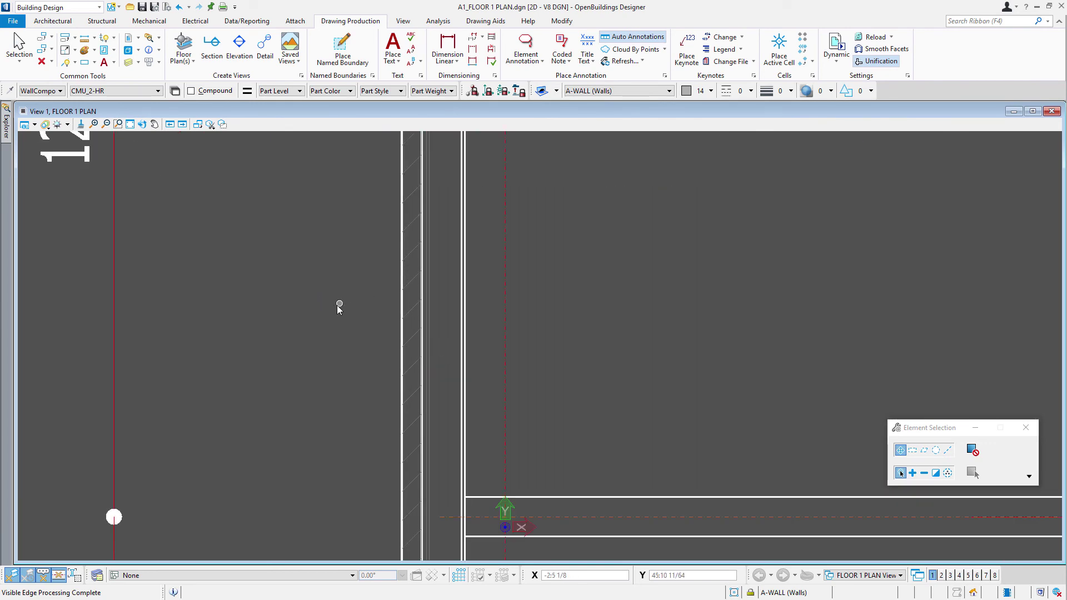
pyautogui.scroll(-3, 335, 305)
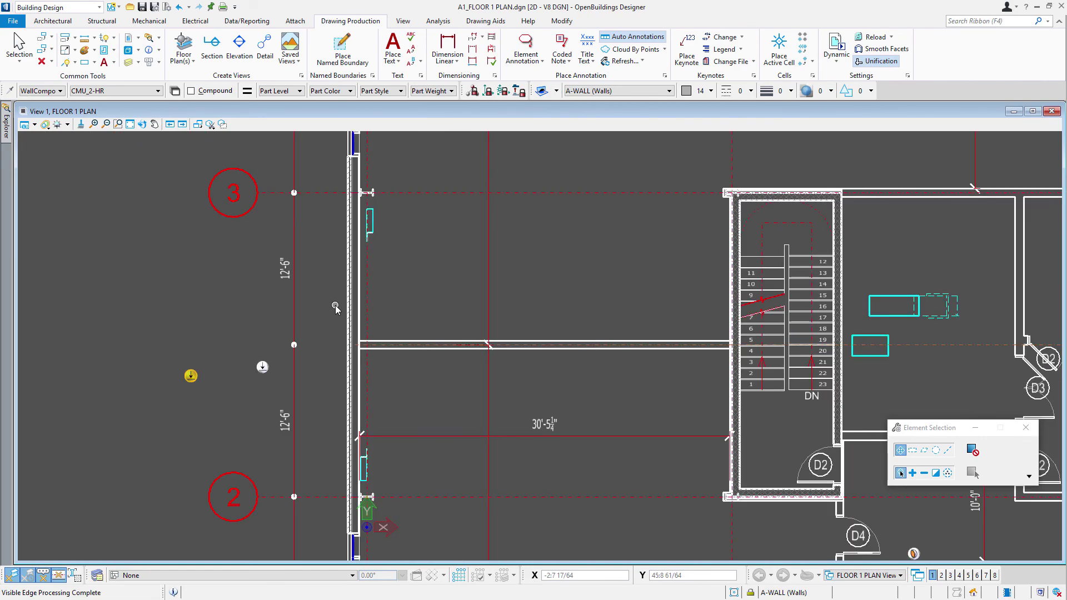